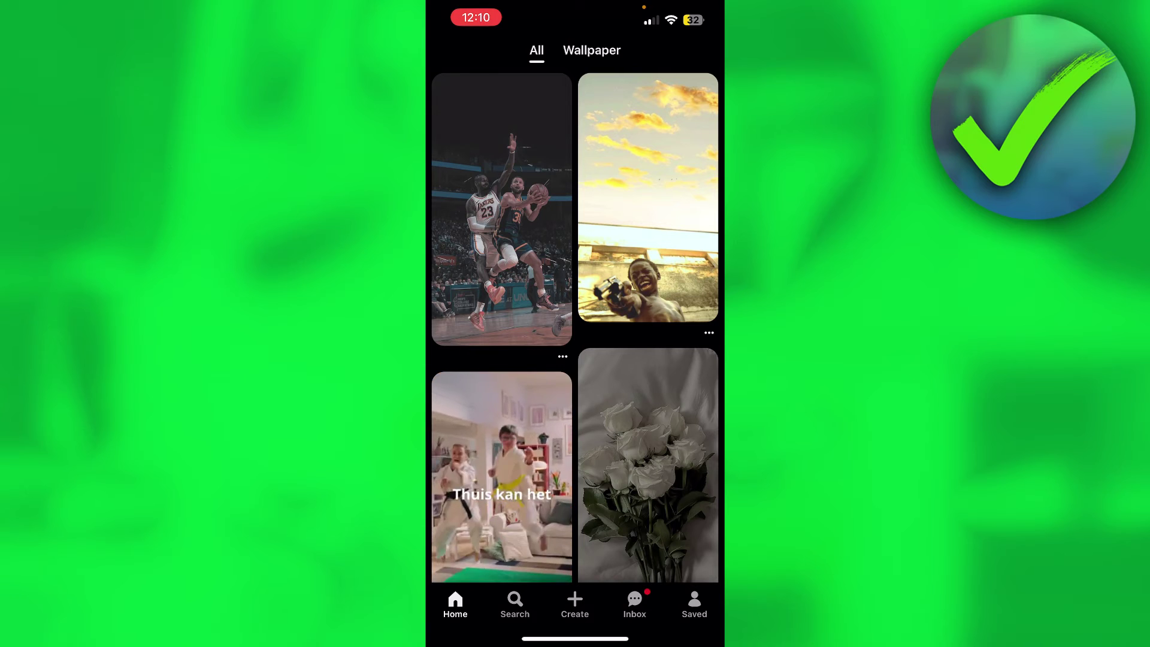
Open the Wallpaper board from Saved and dismiss the 'Friends bring fresh ideas' prompt.
{"action": "left_click", "coordinate": [693, 604]}
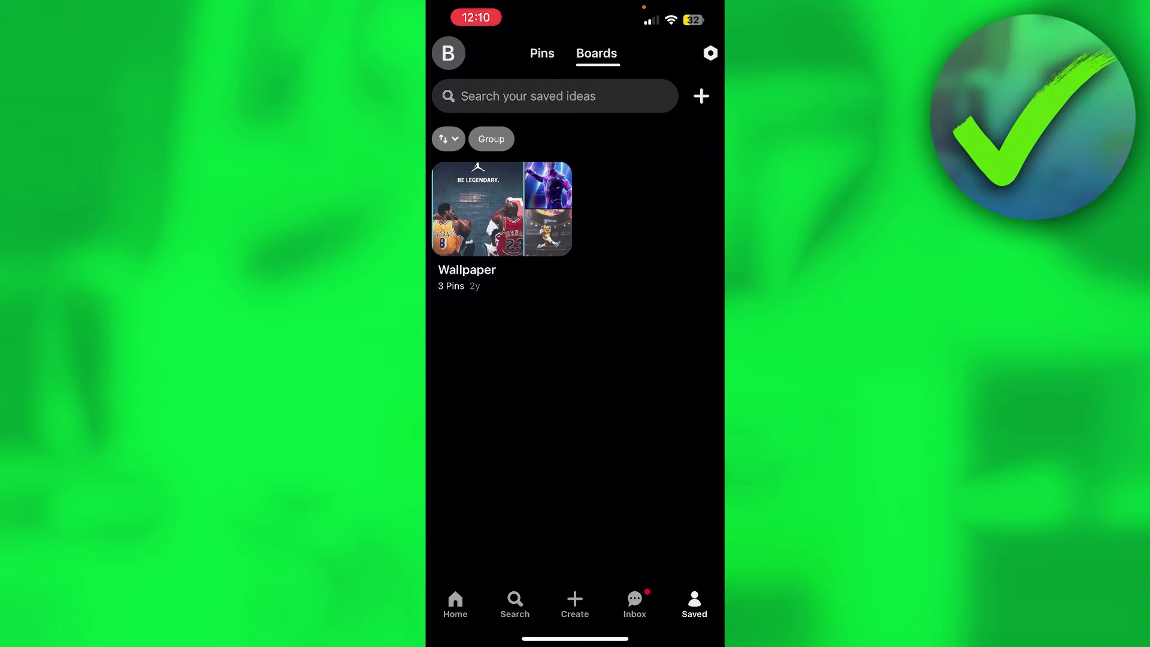
{"action": "left_click", "coordinate": [502, 208]}
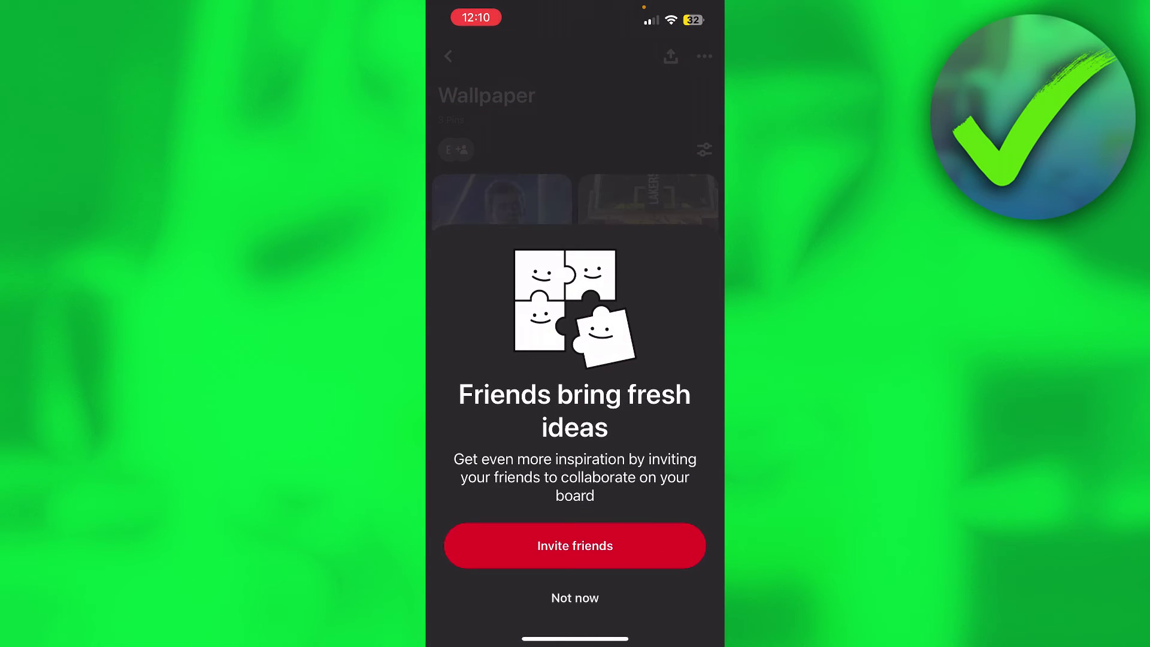
{"action": "left_click", "coordinate": [574, 598]}
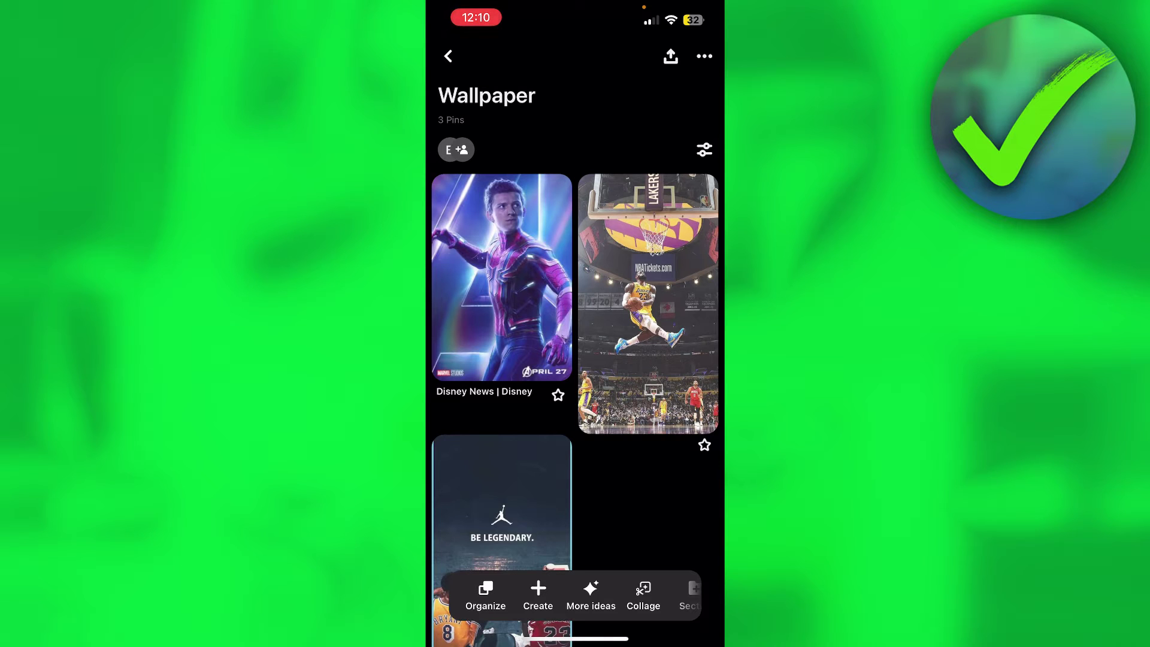
{"action": "left_click", "coordinate": [670, 56]}
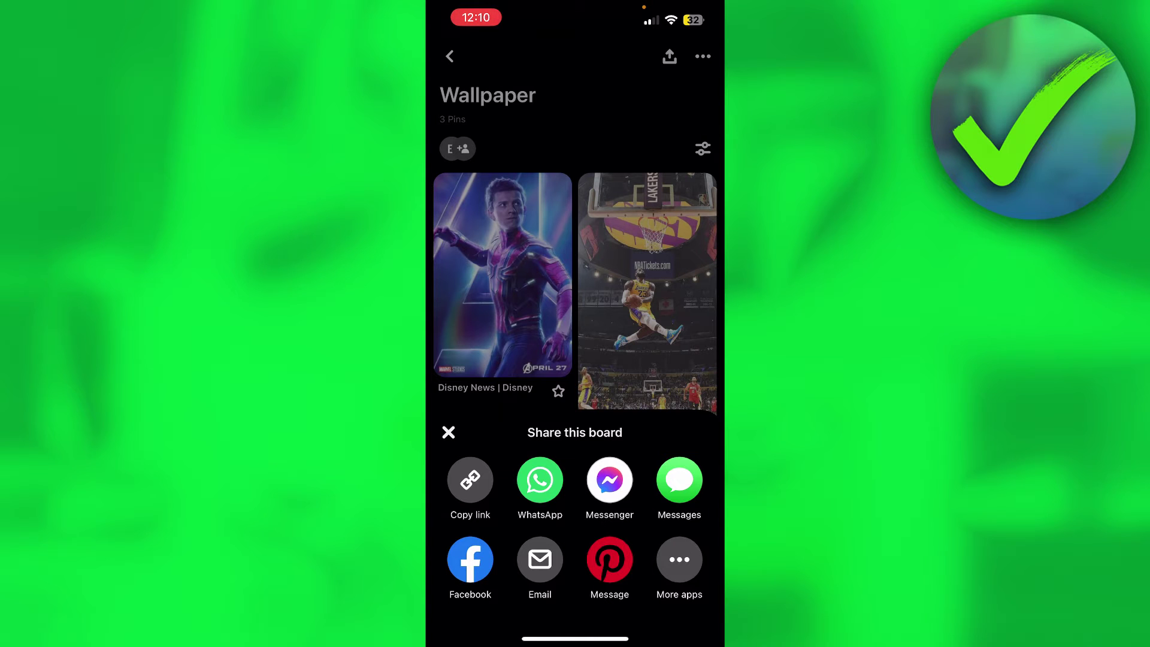
{"action": "left_click", "coordinate": [449, 433]}
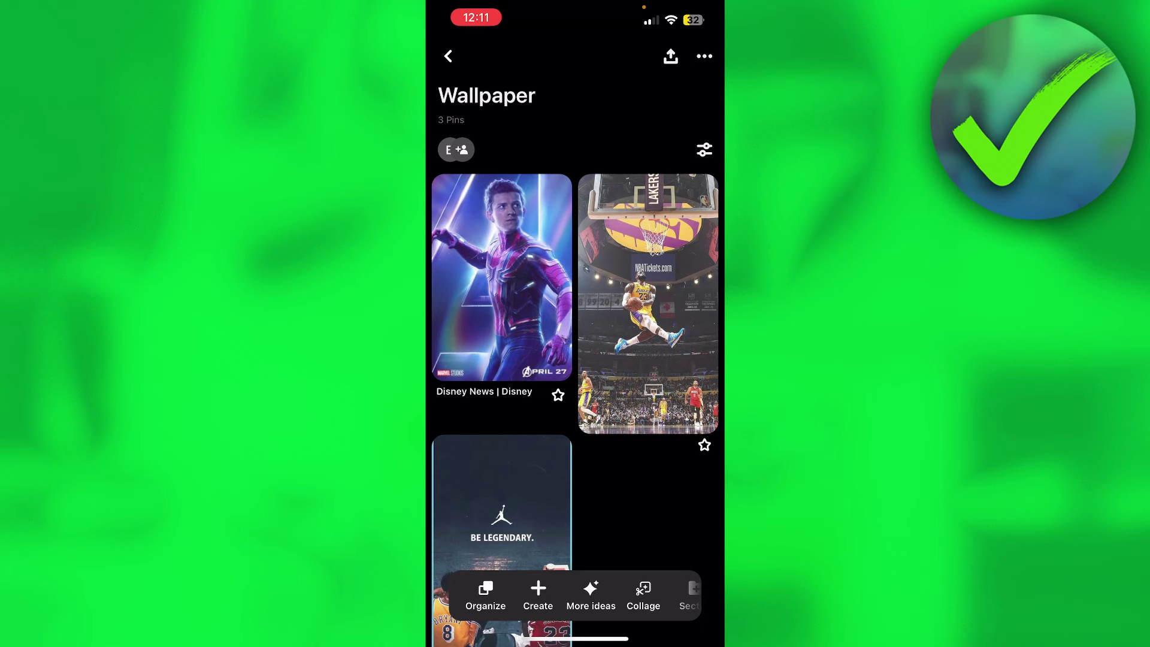
{"action": "left_click", "coordinate": [461, 149]}
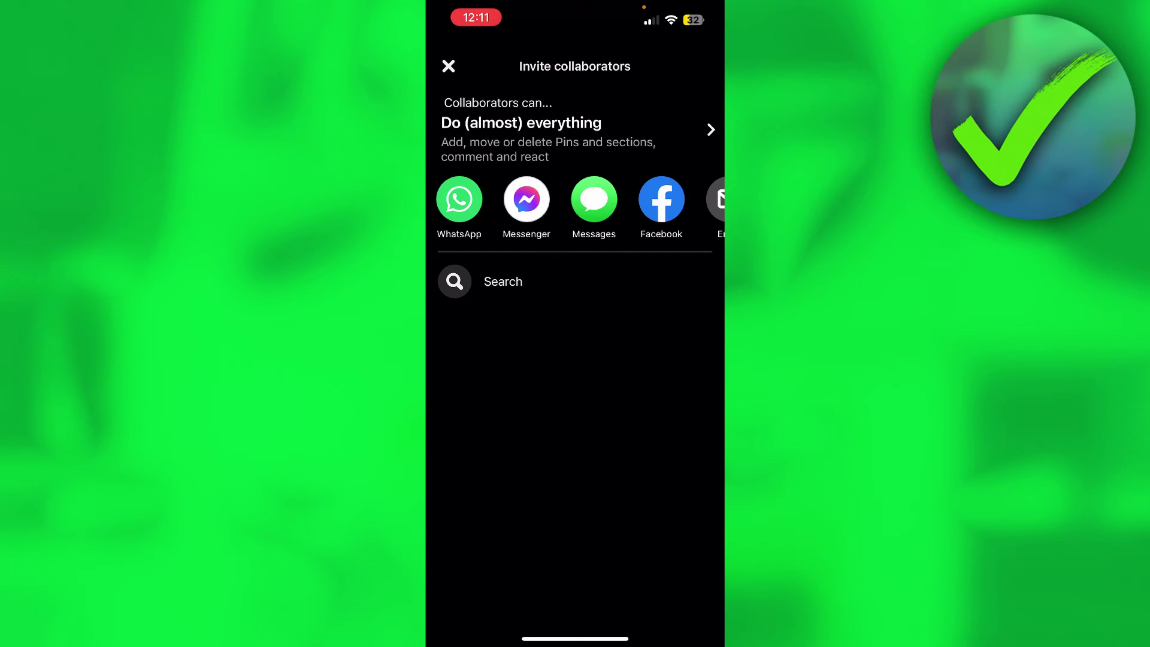
Open the 'Collaborators can…' permissions screen for the Wallpaper board.
{"action": "left_click", "coordinate": [576, 130]}
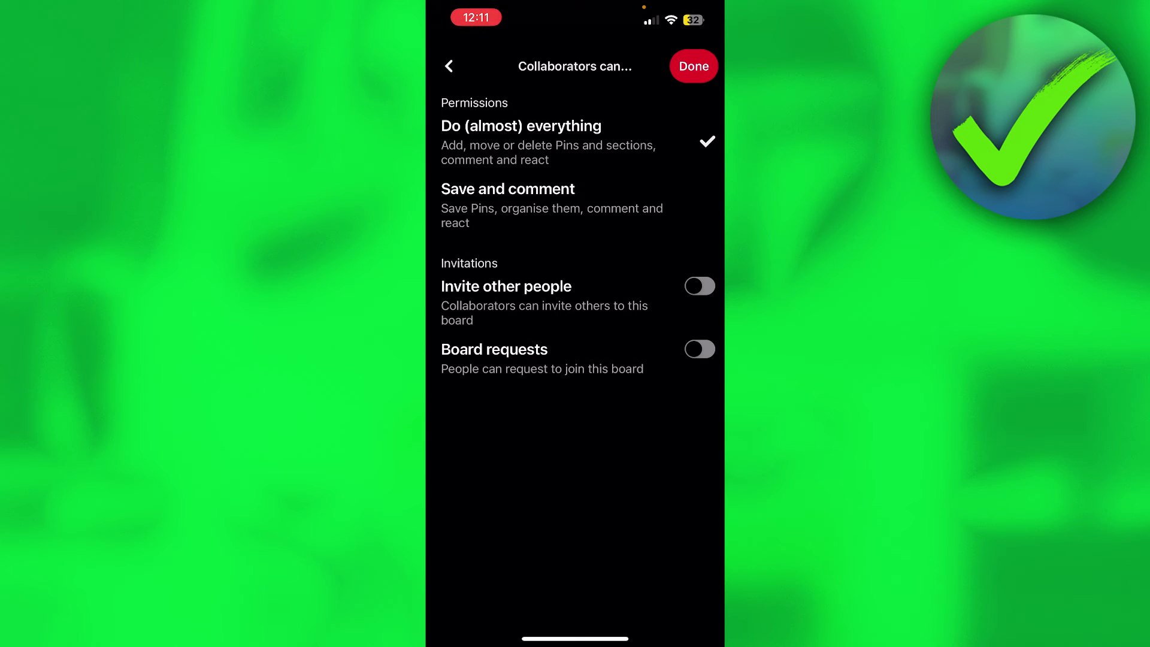
Select the 'Save and comment' option on the collaborator permissions screen.
{"action": "left_click", "coordinate": [508, 202]}
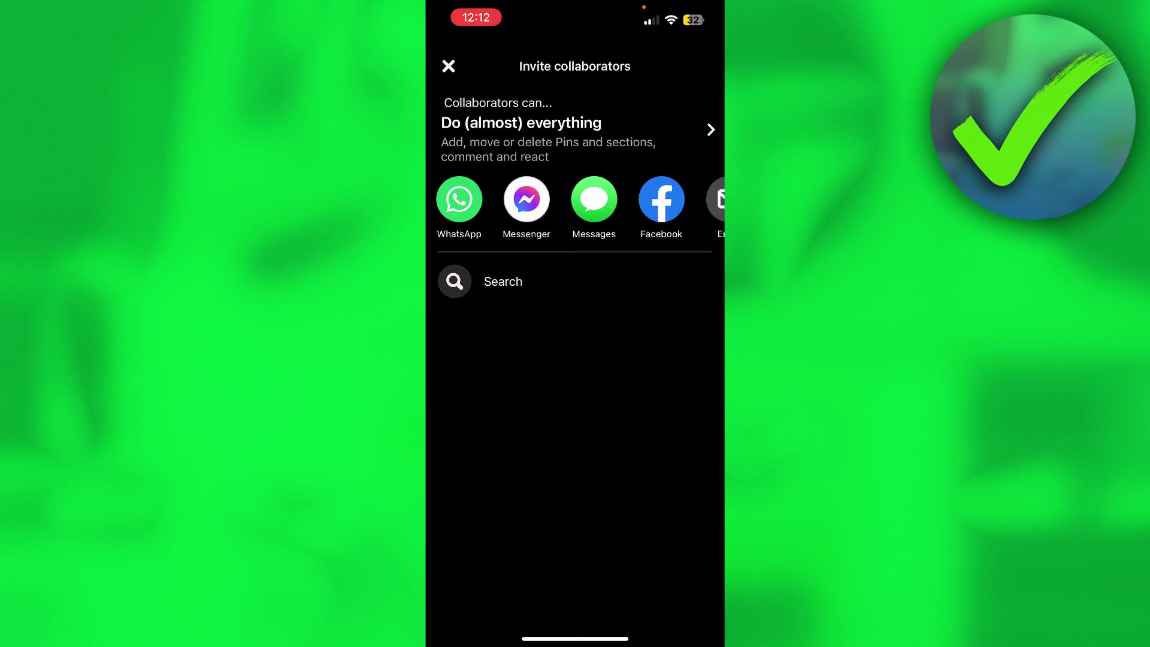
{"action": "scroll", "coordinate": [576, 199], "scroll_direction": "right", "scroll_amount": 5}
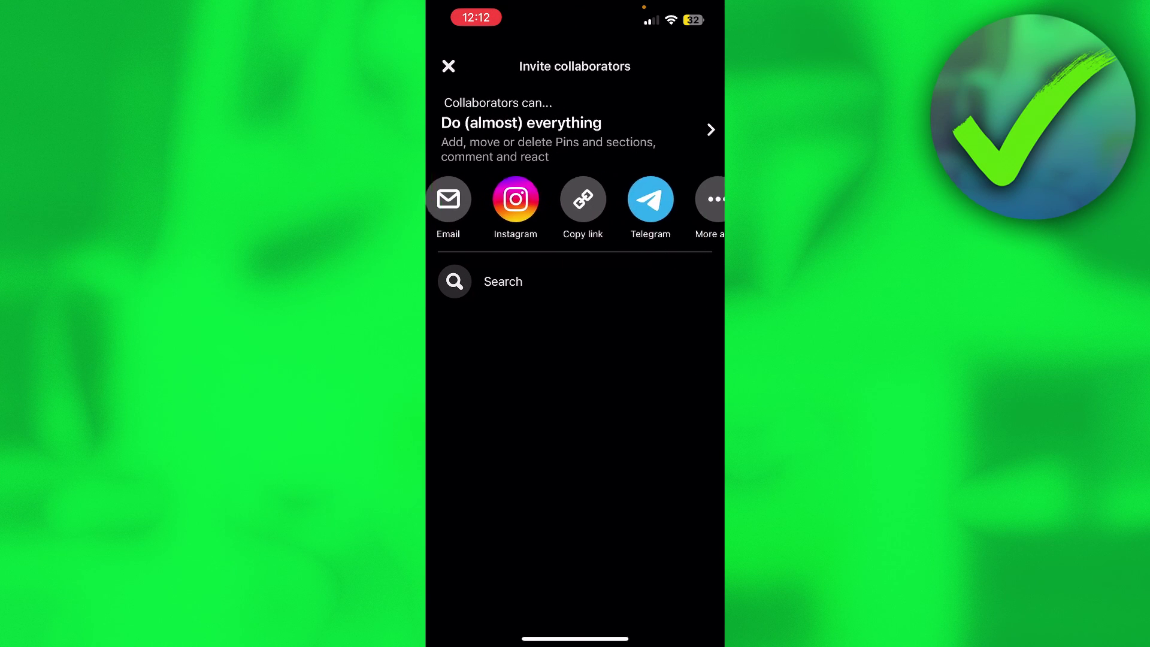
{"action": "scroll", "coordinate": [575, 200], "scroll_direction": "left", "scroll_amount": 5}
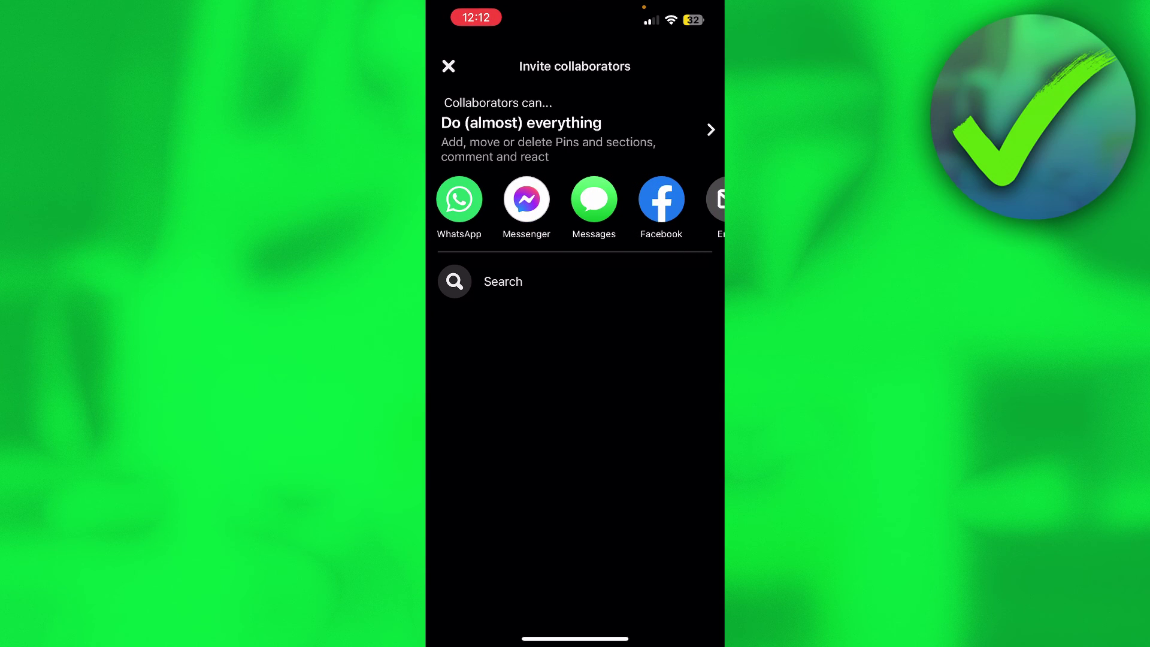